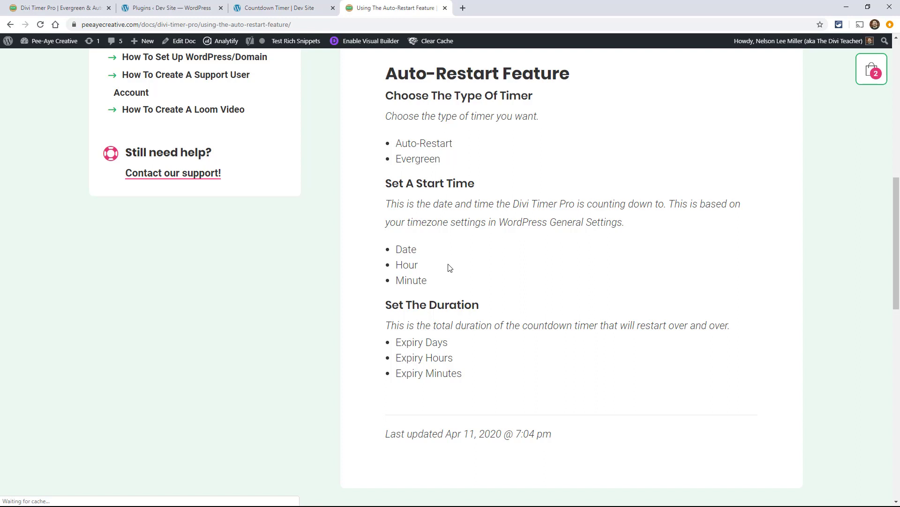
# Insert a Divi Timer Pro module below the "Divi Timer Pro Demo" heading on the Countdown Timer page
pyautogui.click(254, 10)
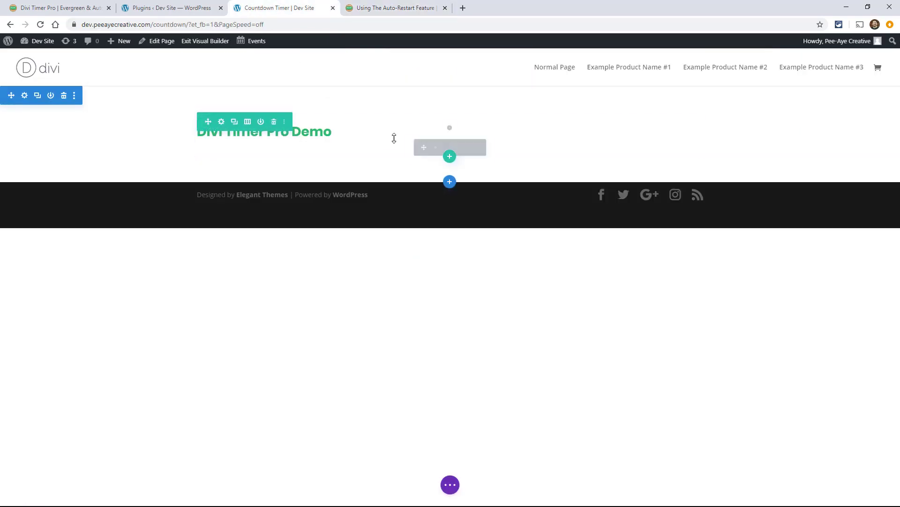
pyautogui.click(449, 128)
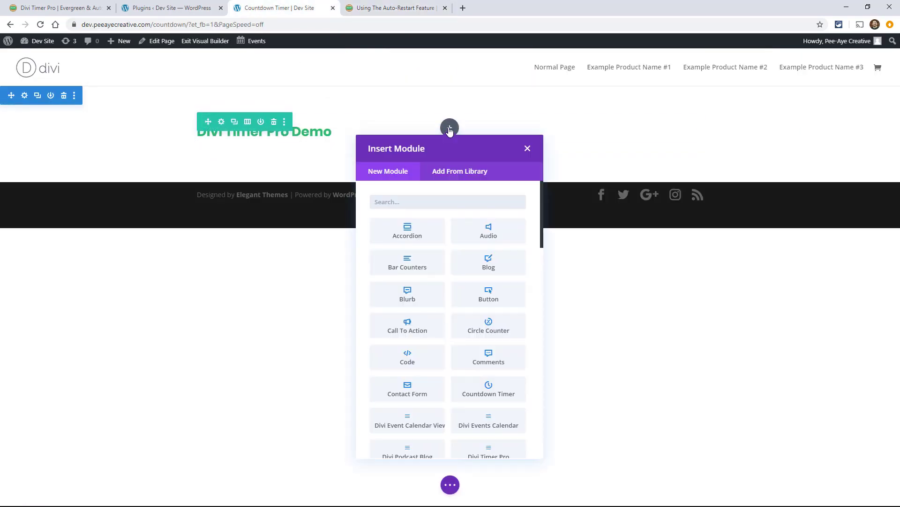
pyautogui.write('timer')
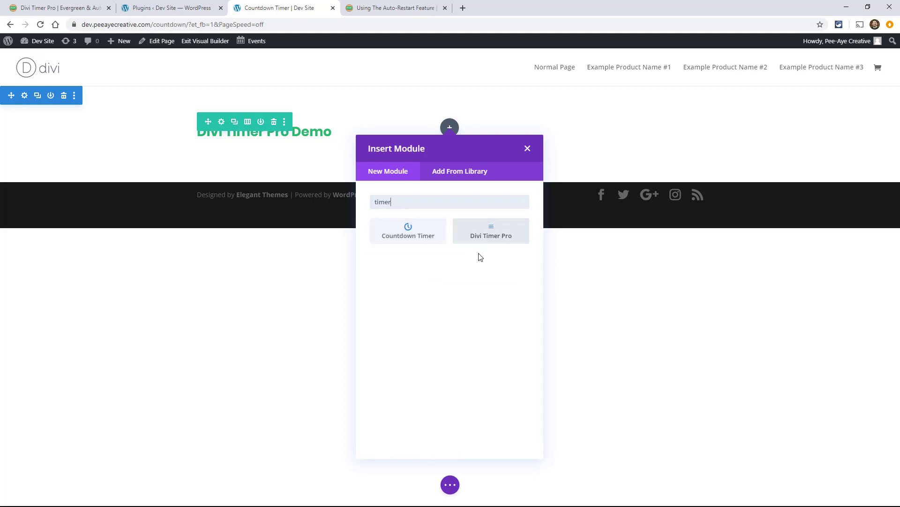
pyautogui.click(481, 241)
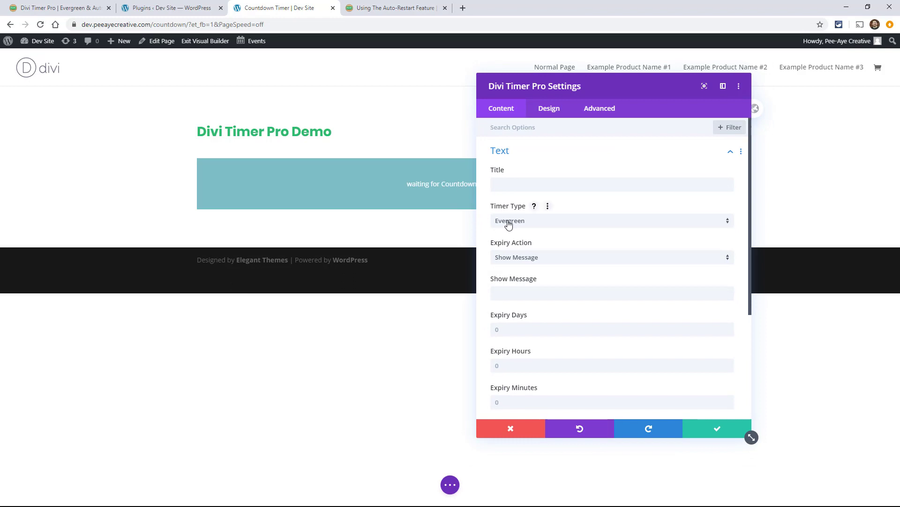
# Set the timer type to Auto-Restart and show the help description for the Start Time option
pyautogui.click(509, 223)
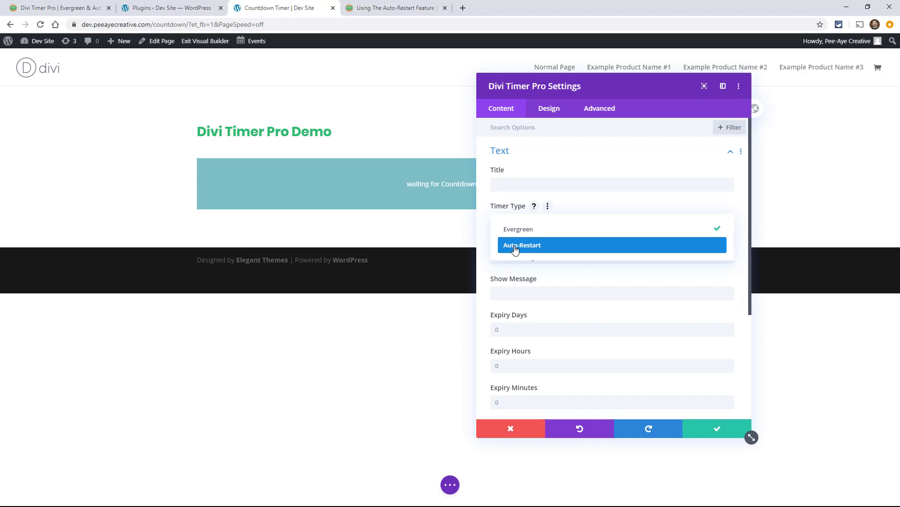
pyautogui.click(514, 247)
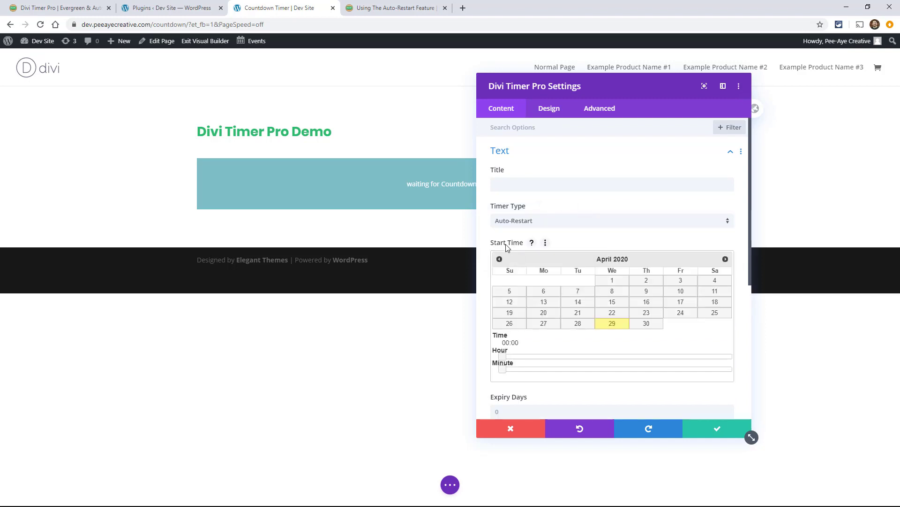
pyautogui.click(532, 243)
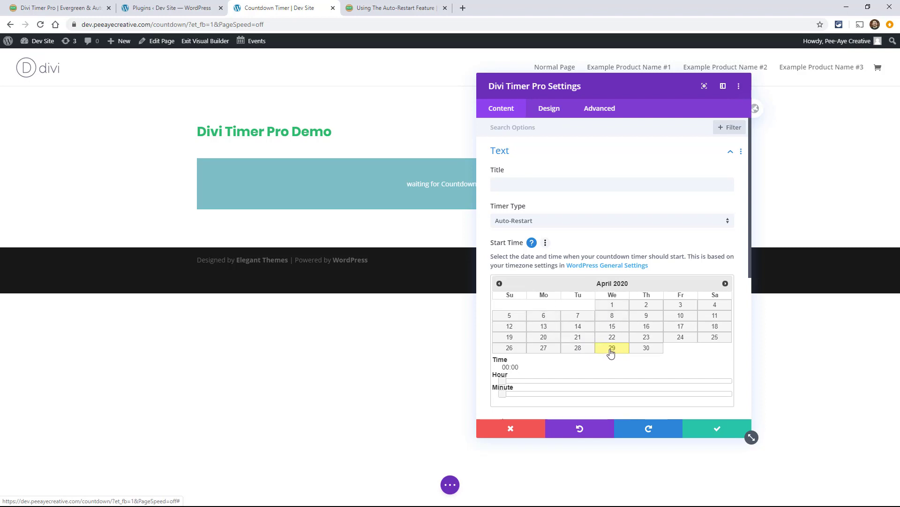
pyautogui.scroll(-1, 595, 348)
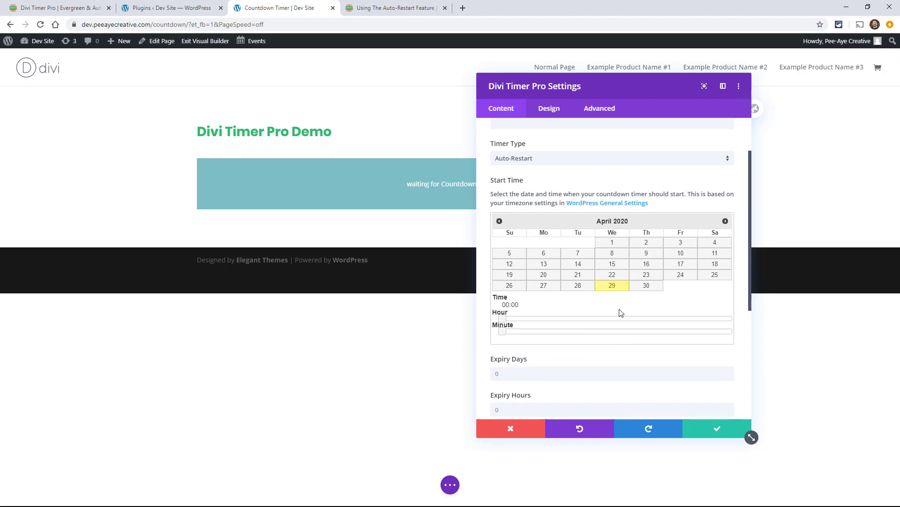
pyautogui.scroll(-1, 619, 314)
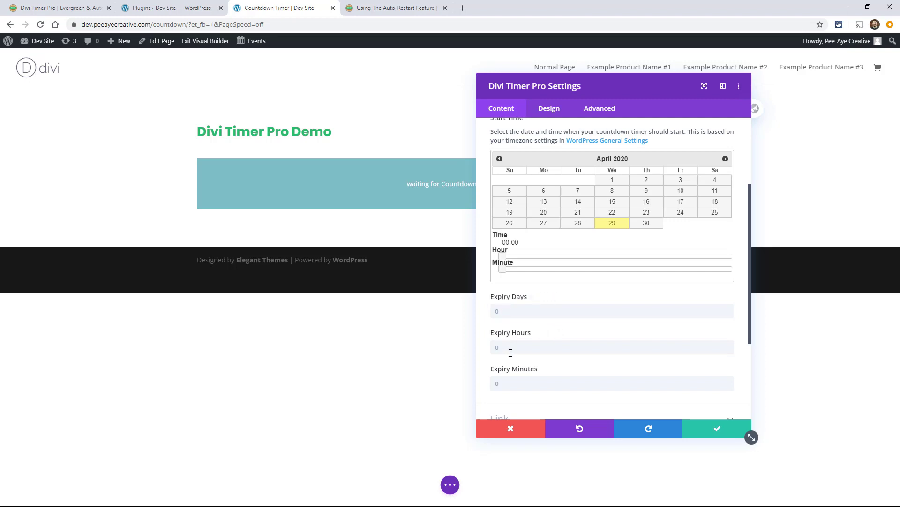
pyautogui.scroll(1, 566, 329)
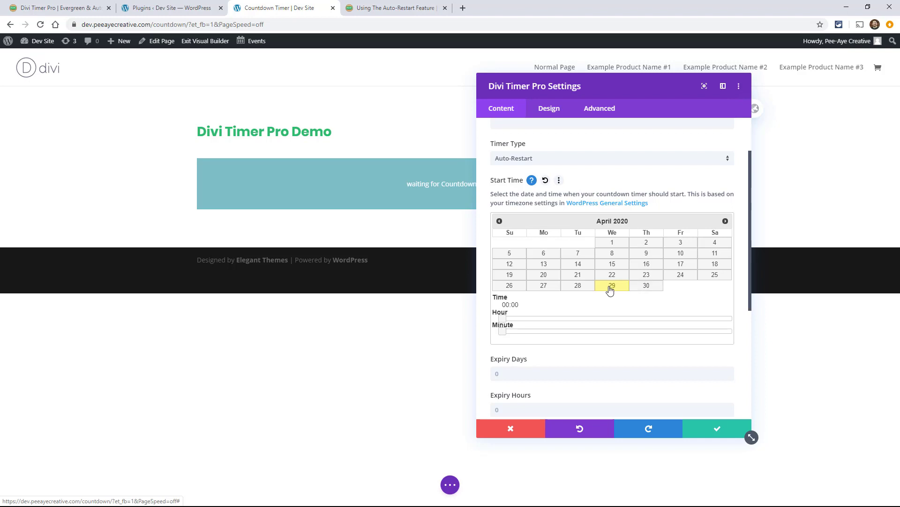
# Set the timer's start date to May 1, 2020 and its expiry days to 30
pyautogui.scroll(-1, 610, 289)
pyautogui.click(727, 159)
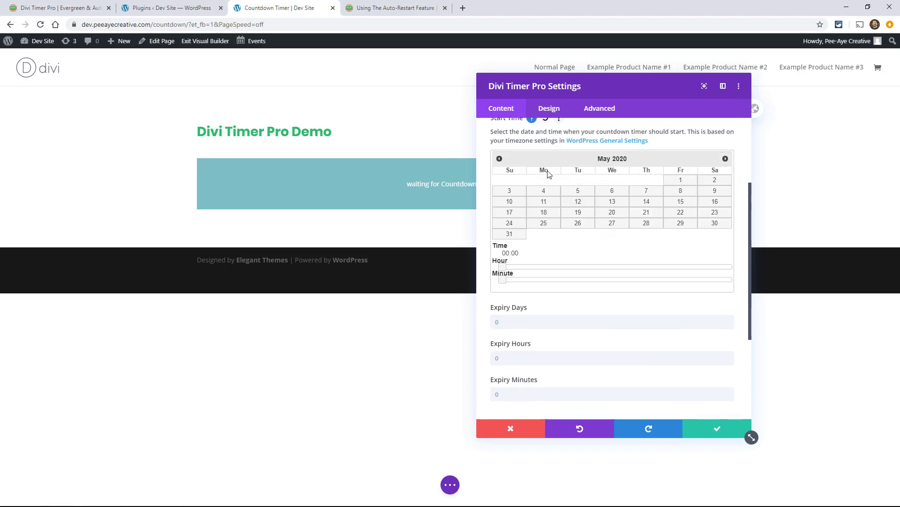
pyautogui.click(681, 180)
pyautogui.click(507, 317)
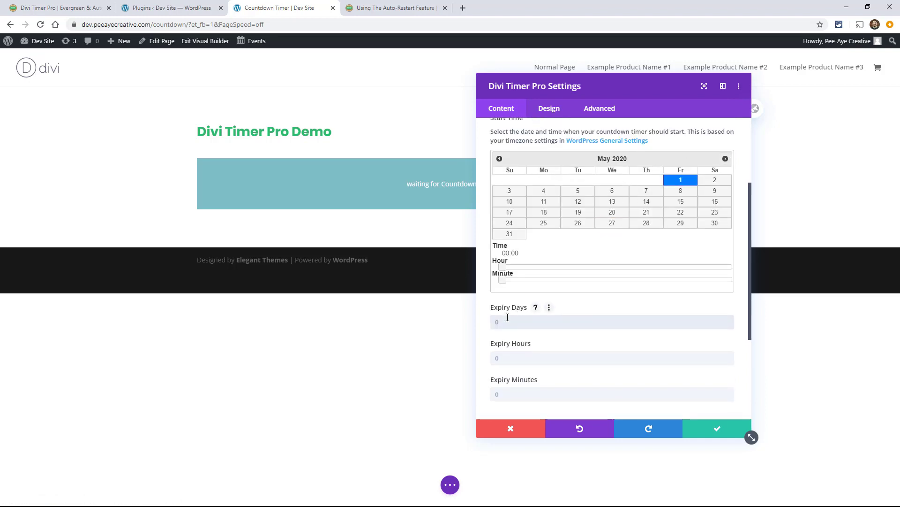
pyautogui.write('30')
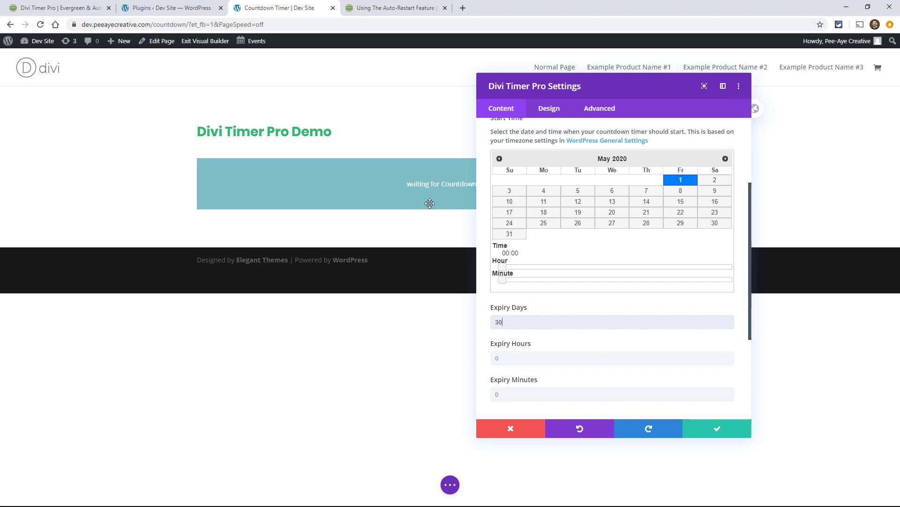
# Move the settings window clear of the timer preview and change the start date to April 29, 2020
pyautogui.moveTo(545, 82); pyautogui.dragTo(610, 92)
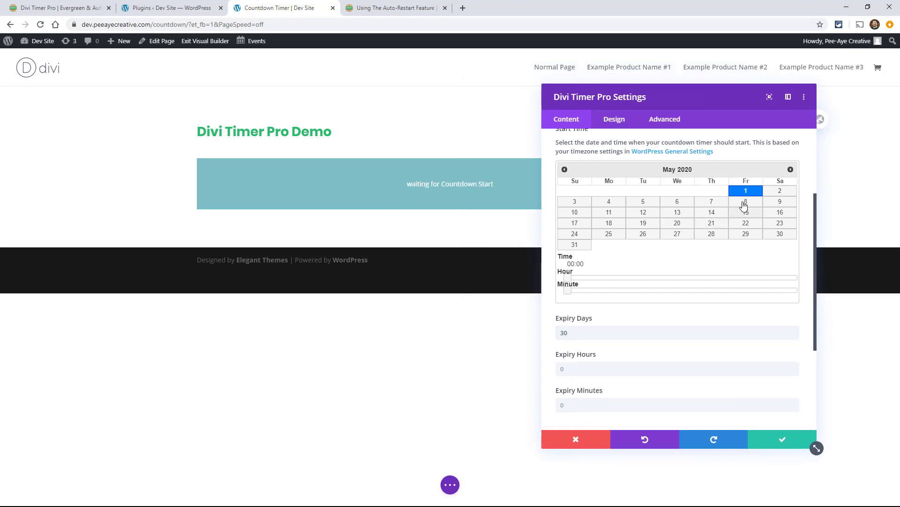
pyautogui.click(565, 169)
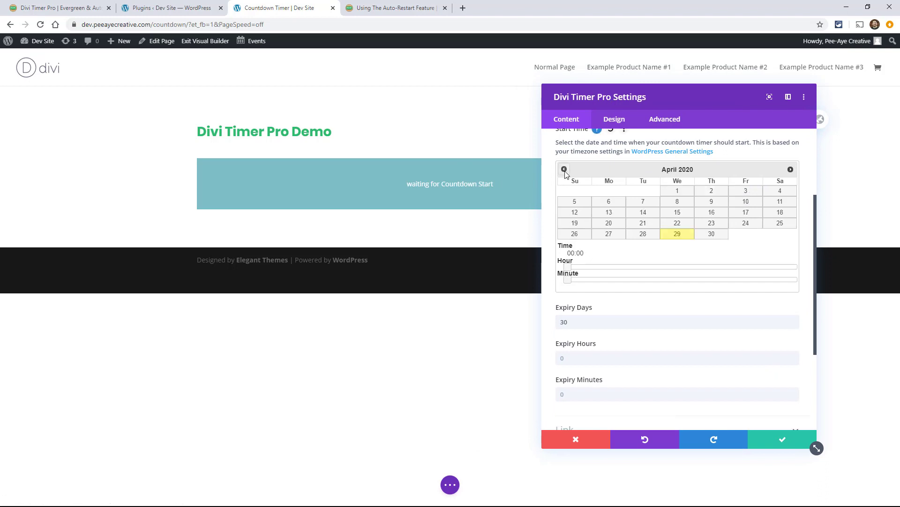
pyautogui.click(676, 234)
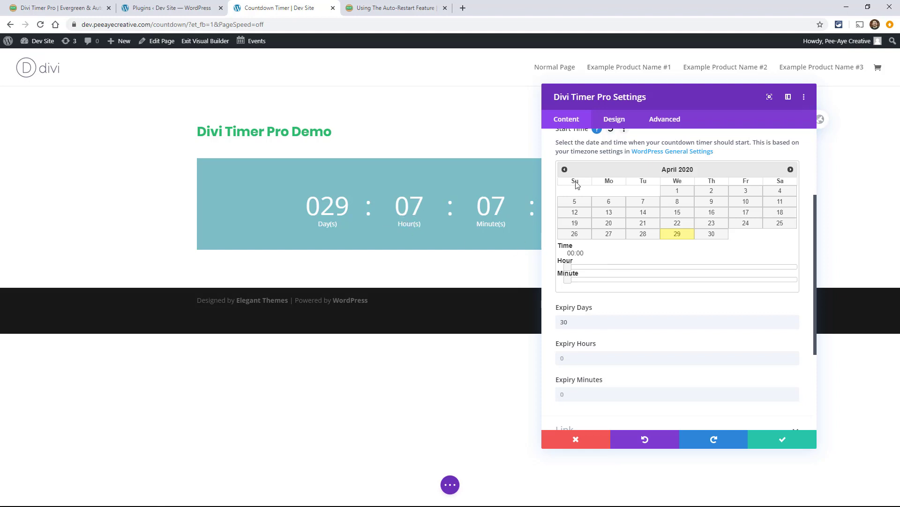
pyautogui.moveTo(570, 110)
pyautogui.mouseDown()
pyautogui.moveTo(670, 209)
pyautogui.moveTo(566, 164)
pyautogui.moveTo(566, 116)
pyautogui.mouseUp()
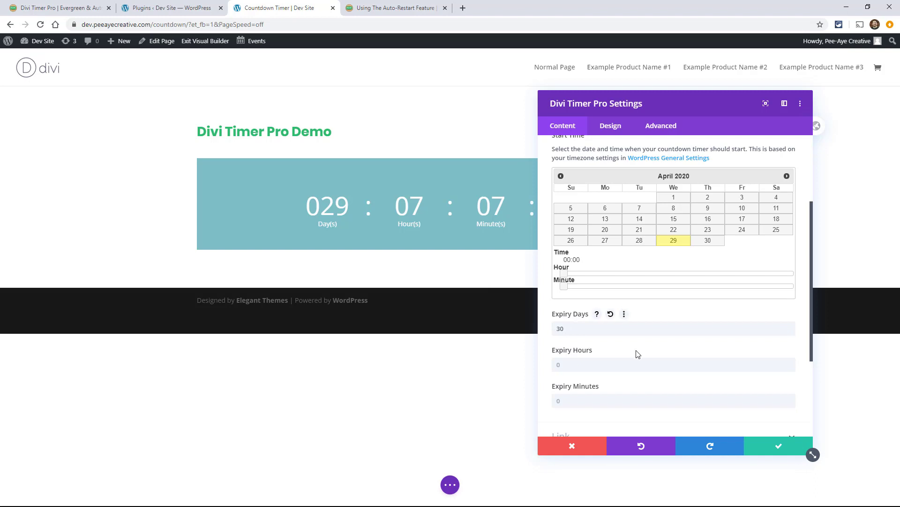
# Clear the expiry days and set the expiry minutes to 1
pyautogui.scroll(2, 638, 354)
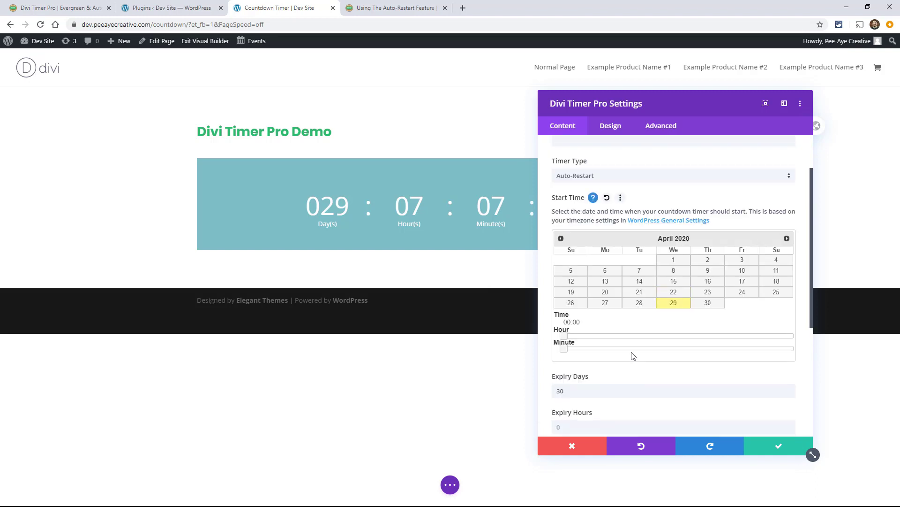
pyautogui.scroll(-2, 626, 356)
pyautogui.doubleClick(583, 329)
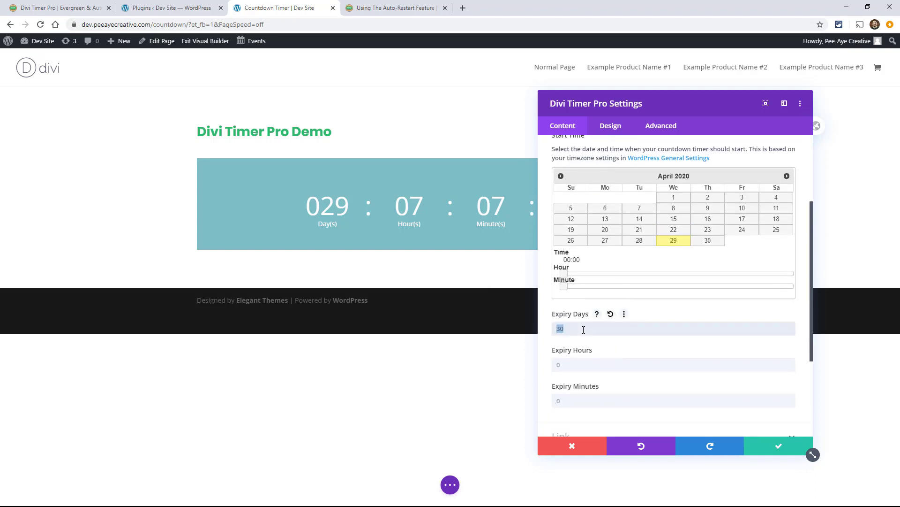
pyautogui.press('BackSpace')
pyautogui.click(570, 402)
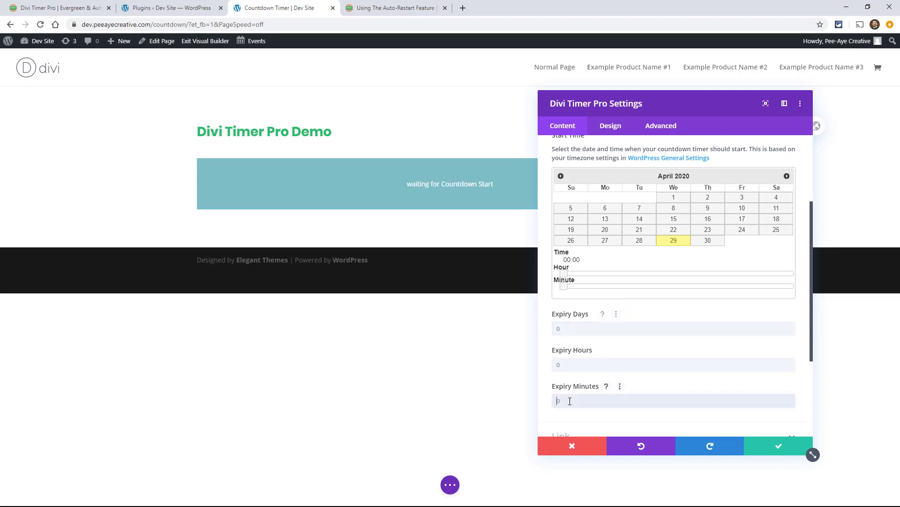
pyautogui.write('1')
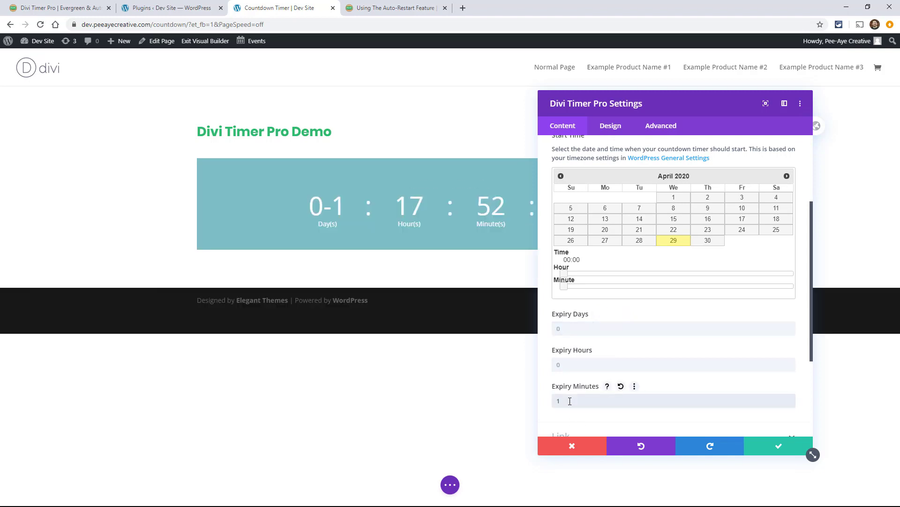
# Set the timer's start time to 16:53 on April 29, 2020
pyautogui.click(673, 243)
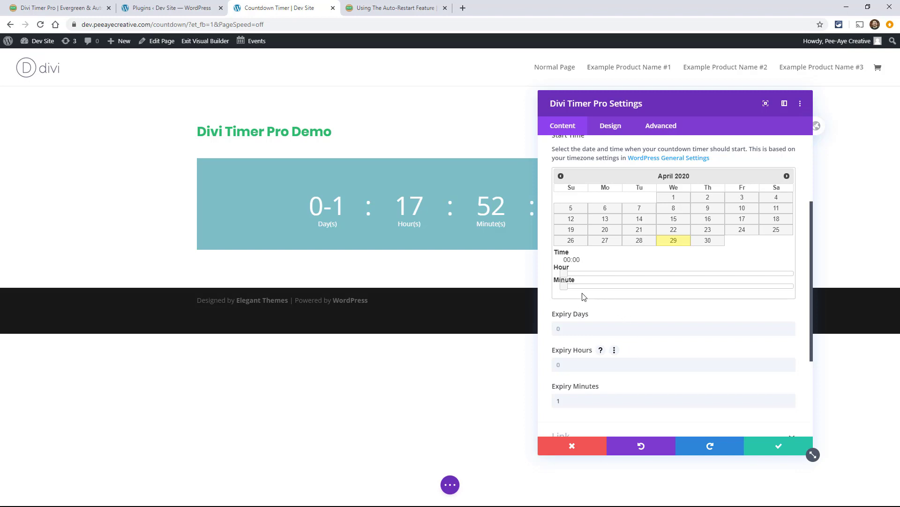
pyautogui.moveTo(563, 273); pyautogui.dragTo(724, 276)
pyautogui.moveTo(567, 287); pyautogui.dragTo(840, 284)
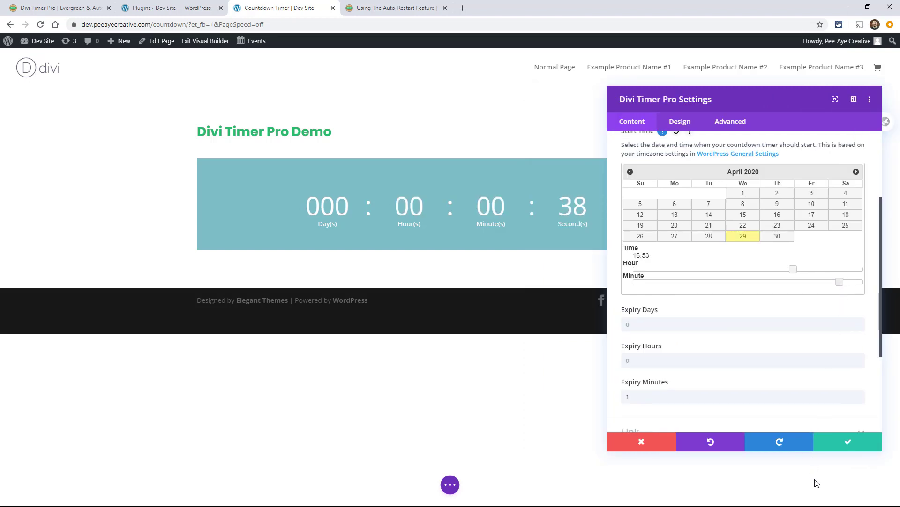
# Accept the timer's settings and exit the visual builder, saving the page changes
pyautogui.click(842, 441)
pyautogui.click(204, 41)
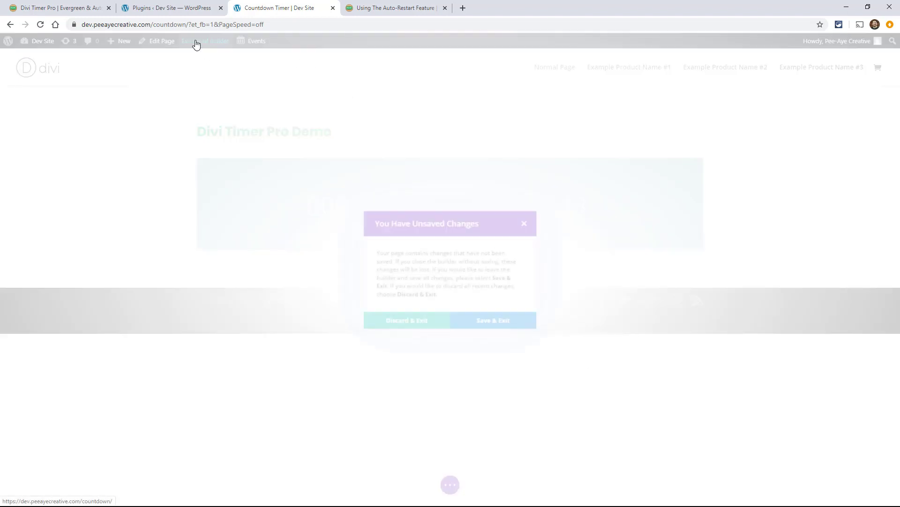
pyautogui.click(497, 325)
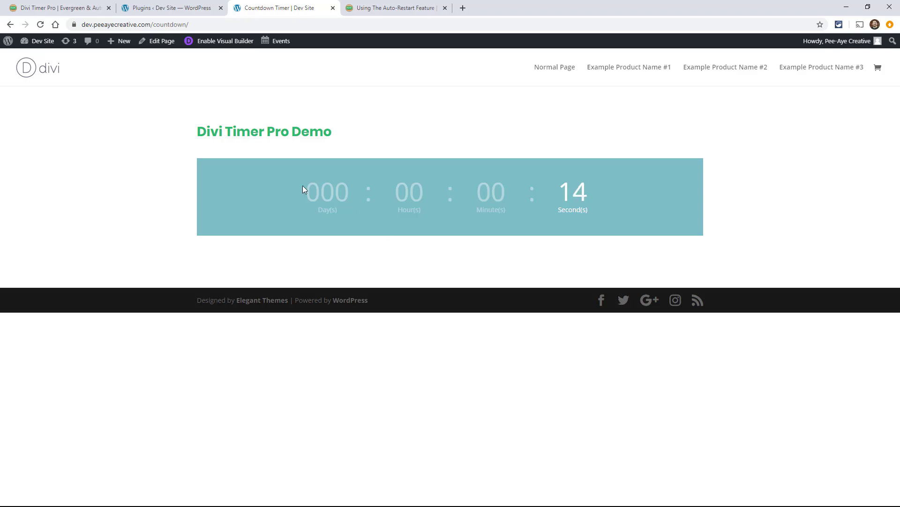
# Review the Divi Timer Pro product page, the auto-restart documentation and the live countdown on the demo page
pyautogui.click(89, 7)
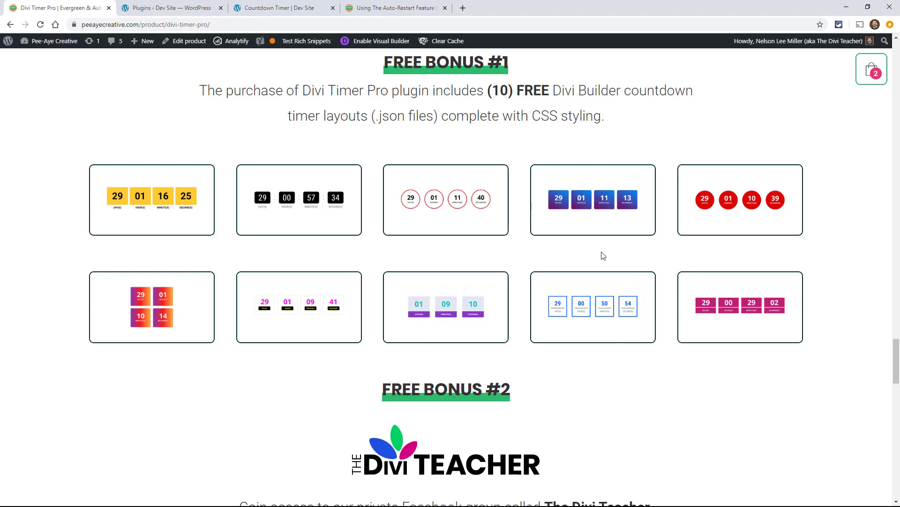
pyautogui.click(377, 6)
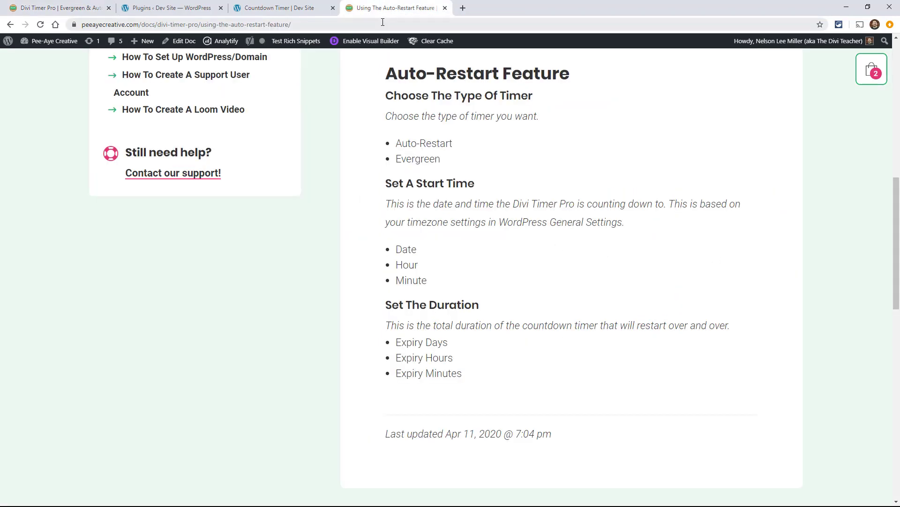
pyautogui.click(275, 11)
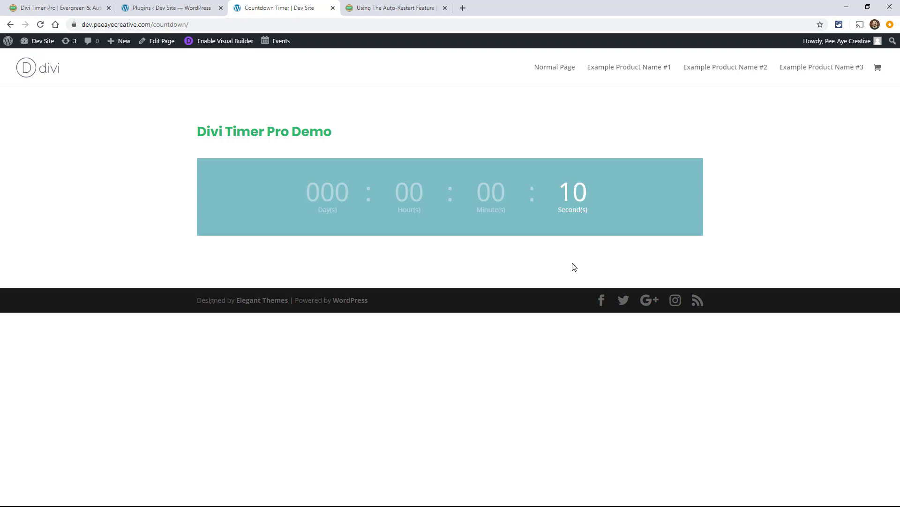
pyautogui.click(58, 10)
pyautogui.scroll(20, 283, 233)
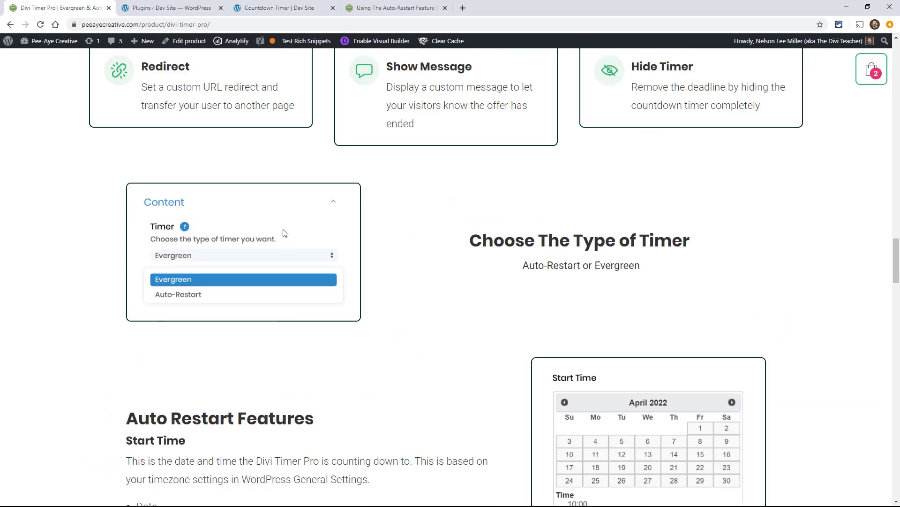
pyautogui.scroll(20, 283, 233)
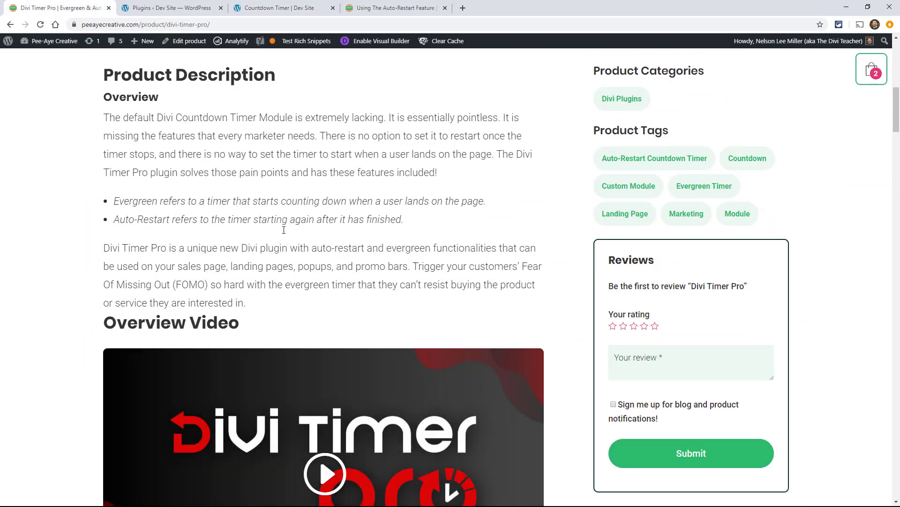
pyautogui.scroll(-2, 388, 434)
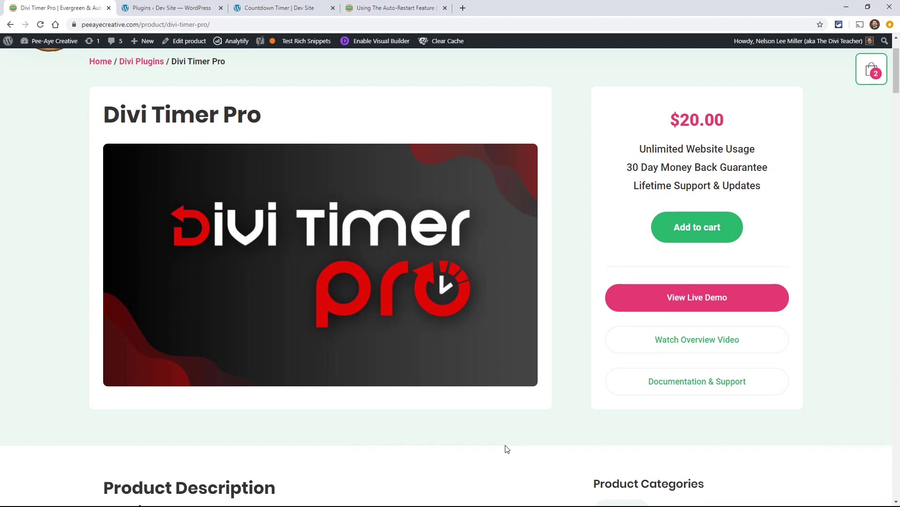